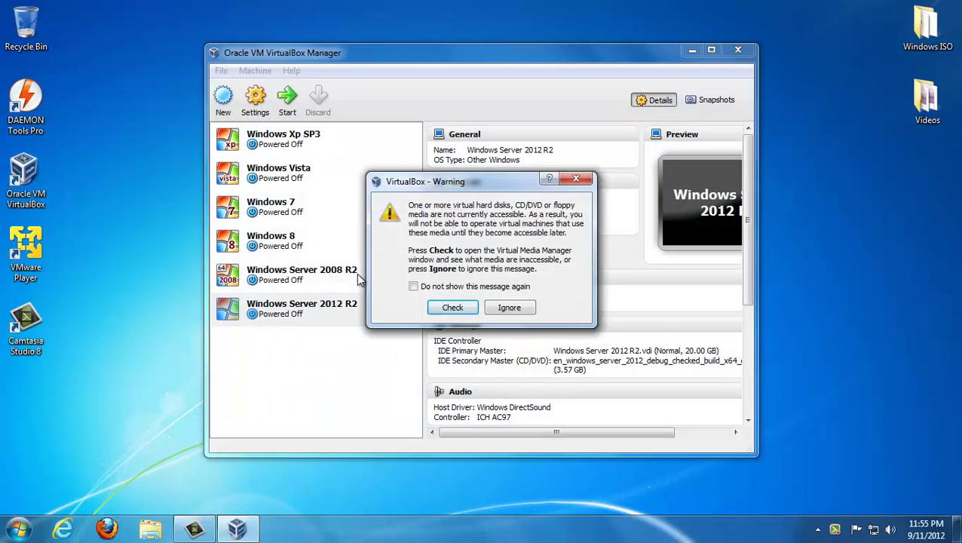
- Ignore the inaccessible media warning and begin a new virtual machine named Windows Server 2003 with version Windows 2003 (64 bit)
left_click(508, 308)
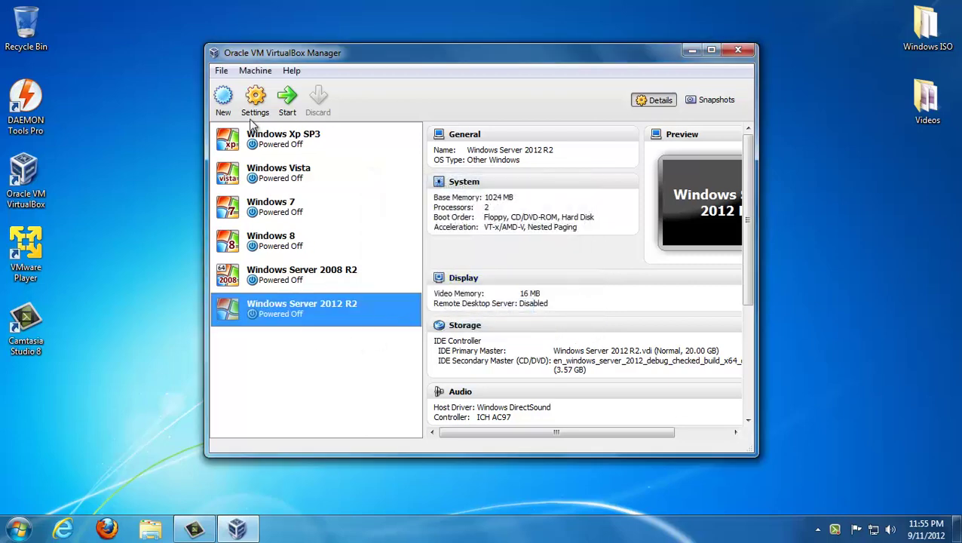
left_click(224, 98)
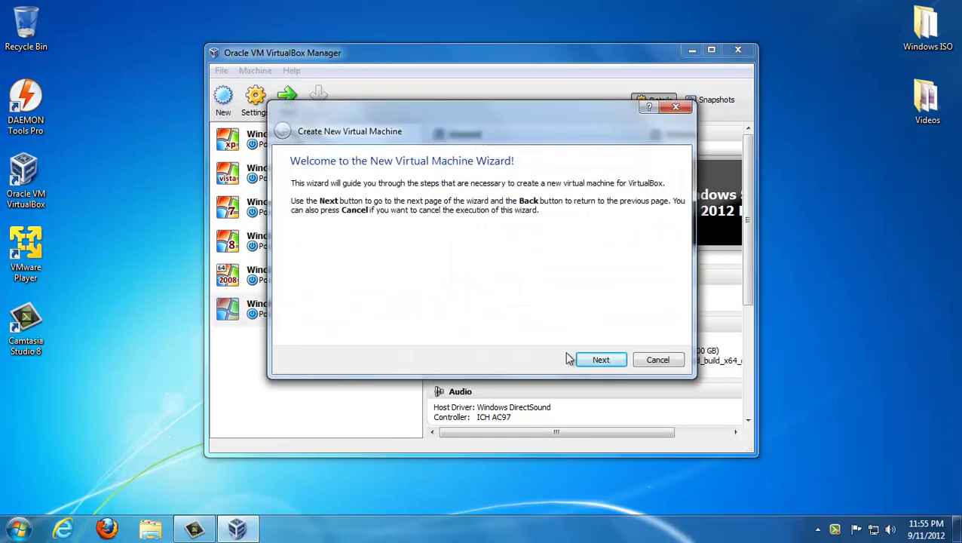
left_click(589, 364)
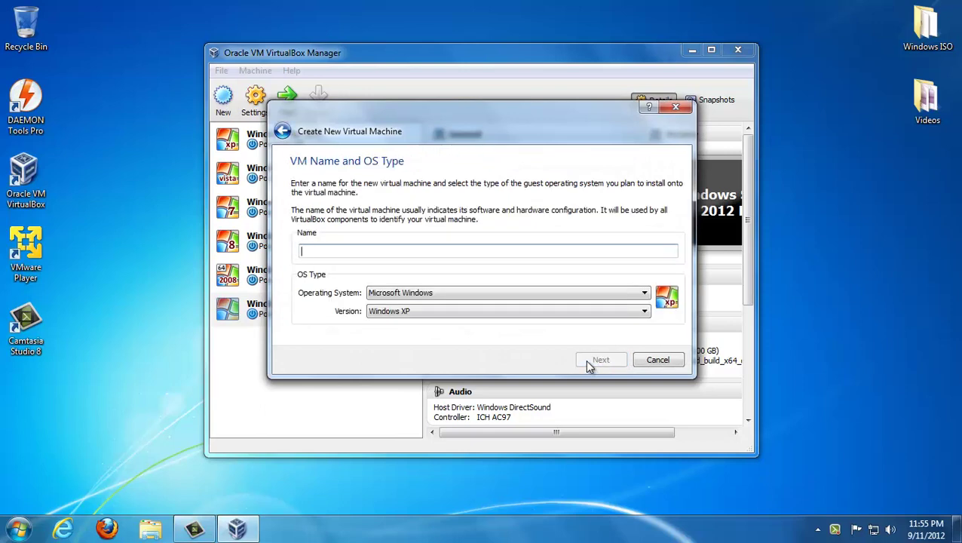
type("Wind")
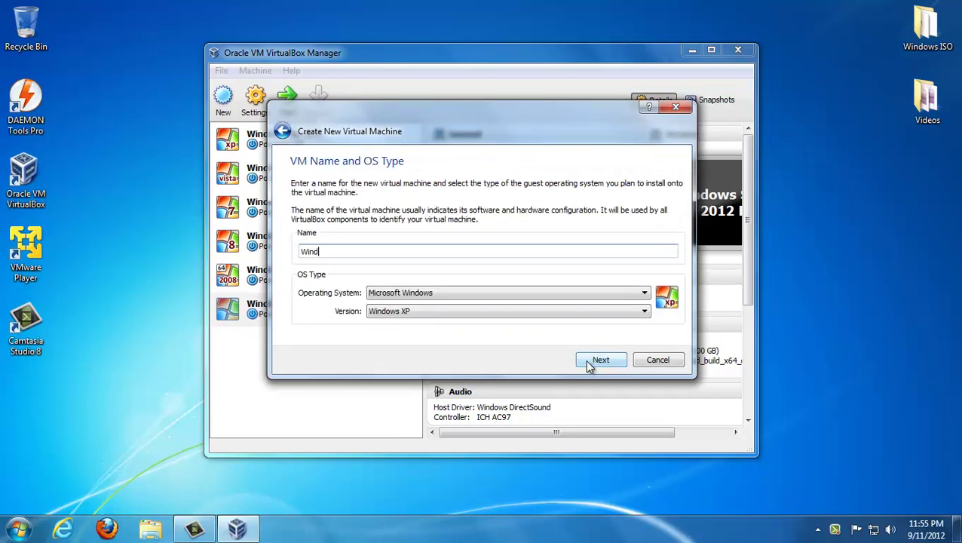
type("ows Server 2003")
left_click(521, 316)
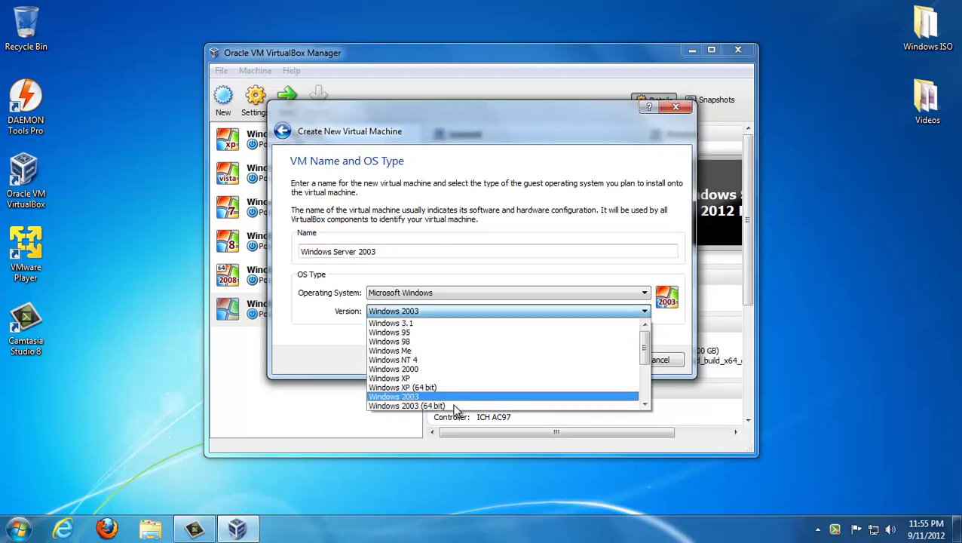
left_click(455, 406)
left_click(592, 360)
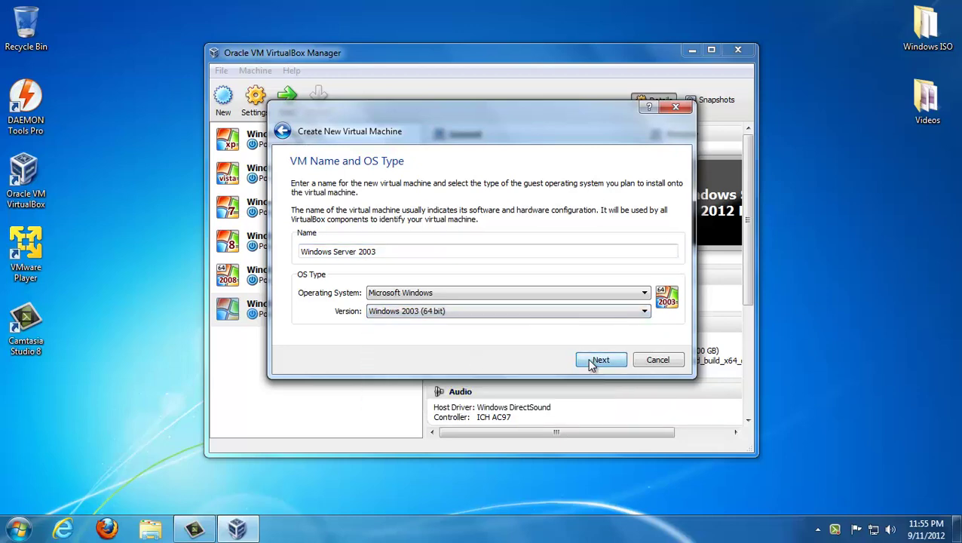
- Set the new virtual machine's base memory size to 1024 MB
double_click(640, 234)
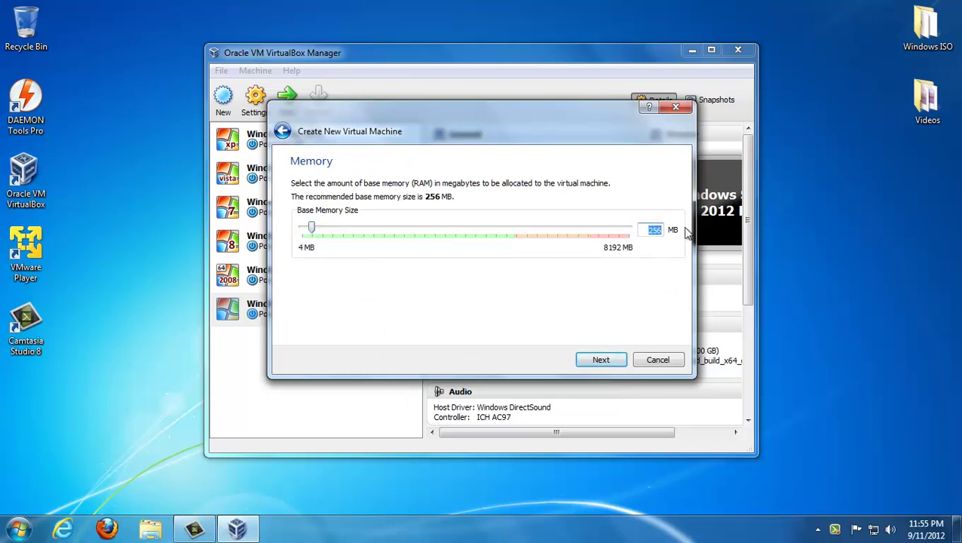
type("1024")
key("Return")
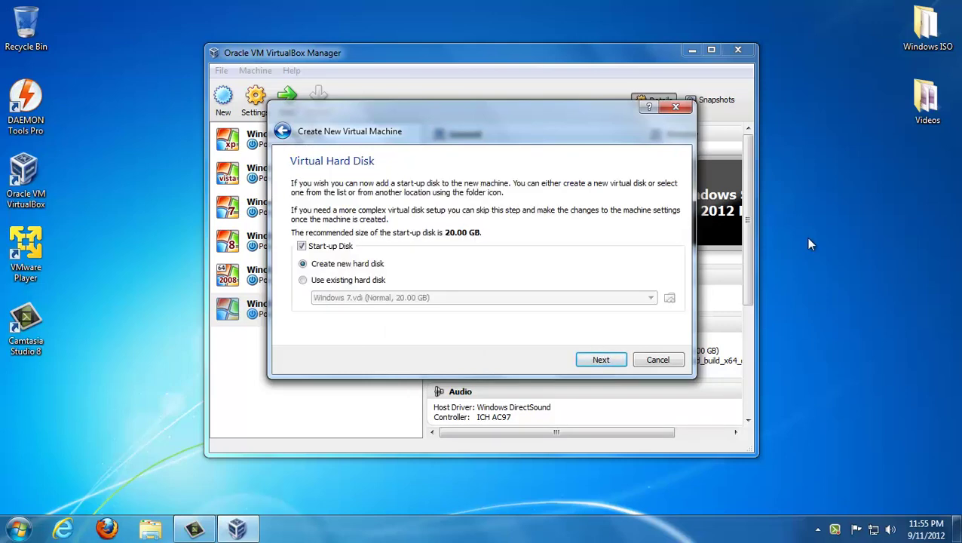
- Create a new 20 GB dynamically allocated VDI start-up disk and finish creating the Windows Server 2003 virtual machine
left_click(585, 360)
left_click(611, 349)
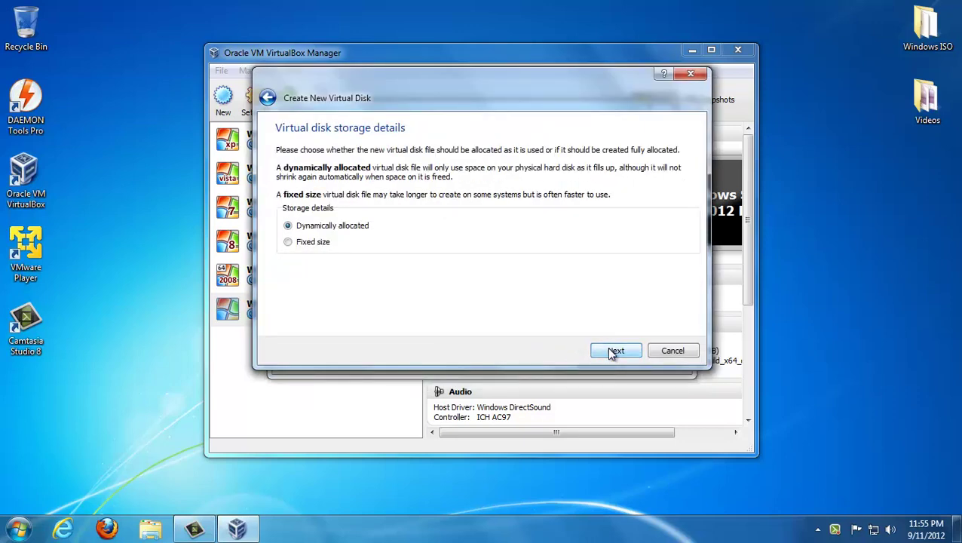
left_click(611, 351)
left_click(615, 351)
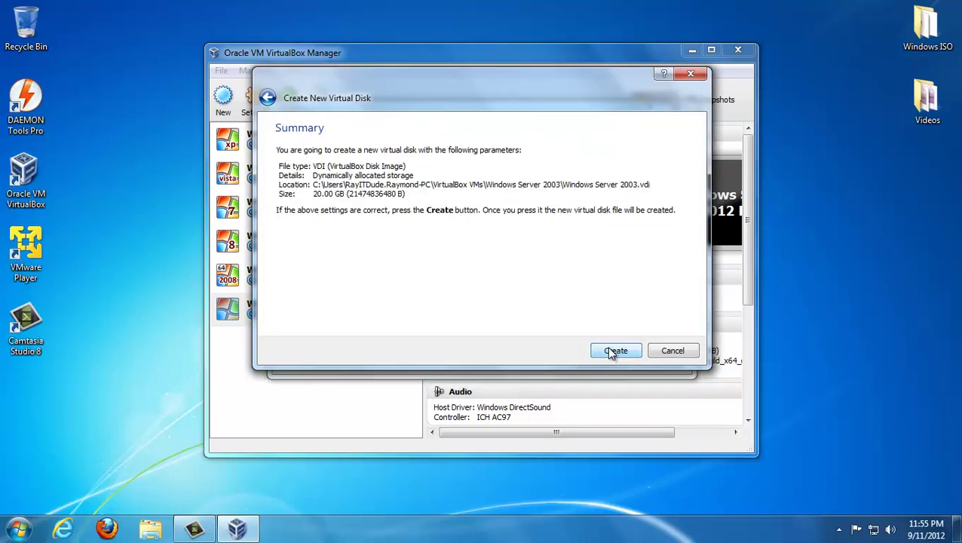
left_click(615, 351)
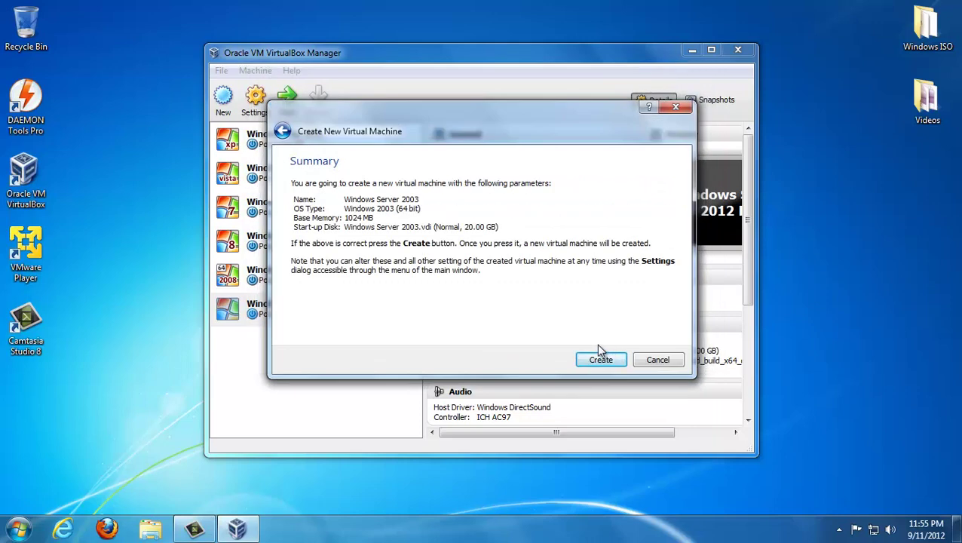
left_click(600, 361)
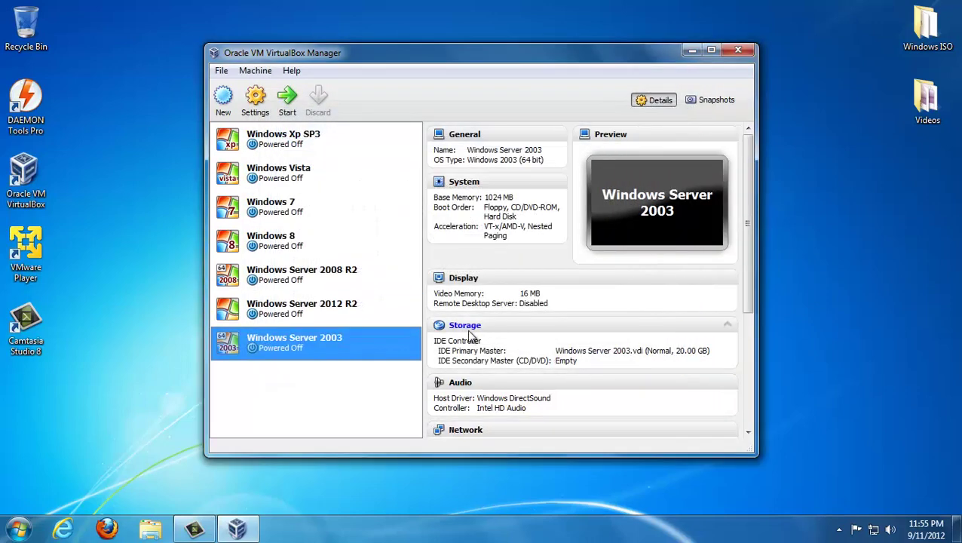
- Place the Windows Server 2003 machine above Windows Server 2008 R2 in the machine list and start it, passing the First Run Wizard's welcome page
left_click_drag(330, 344, 318, 270)
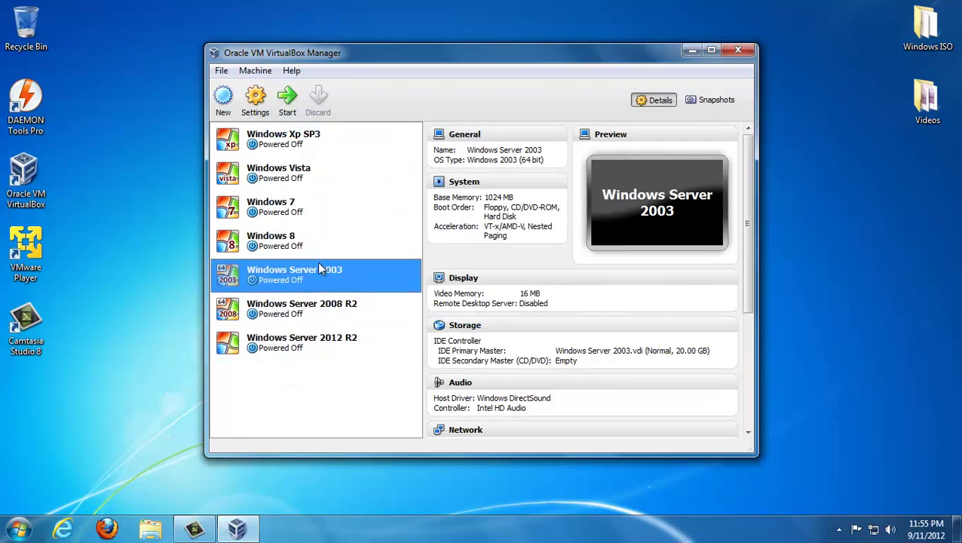
left_click(292, 101)
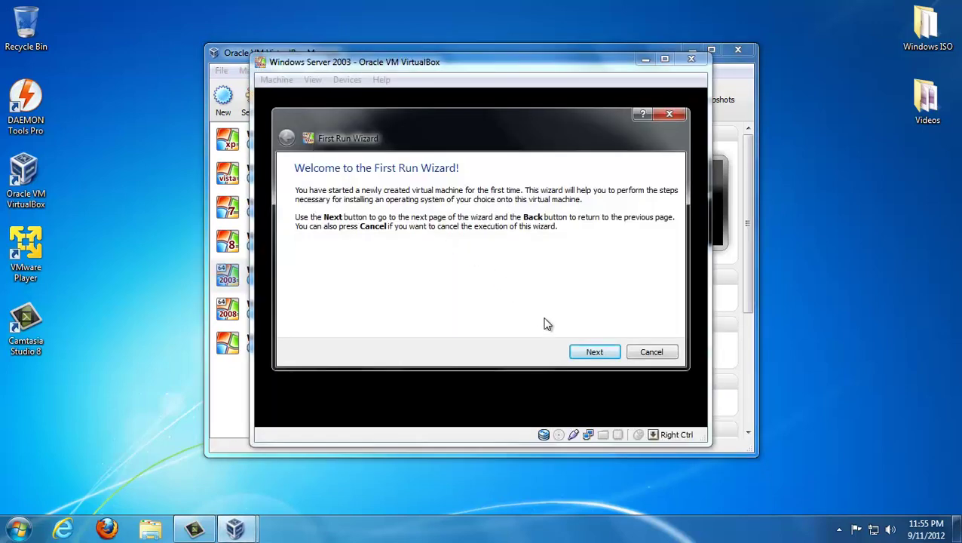
left_click(586, 355)
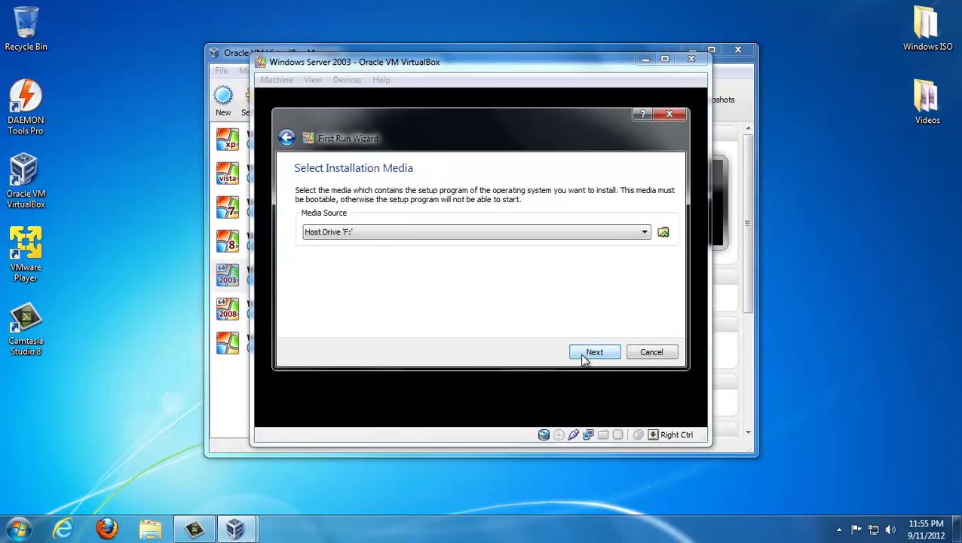
- Choose en_windows_server_2003_enterprise_x64 as the installation media and boot the virtual machine from it
left_click(662, 231)
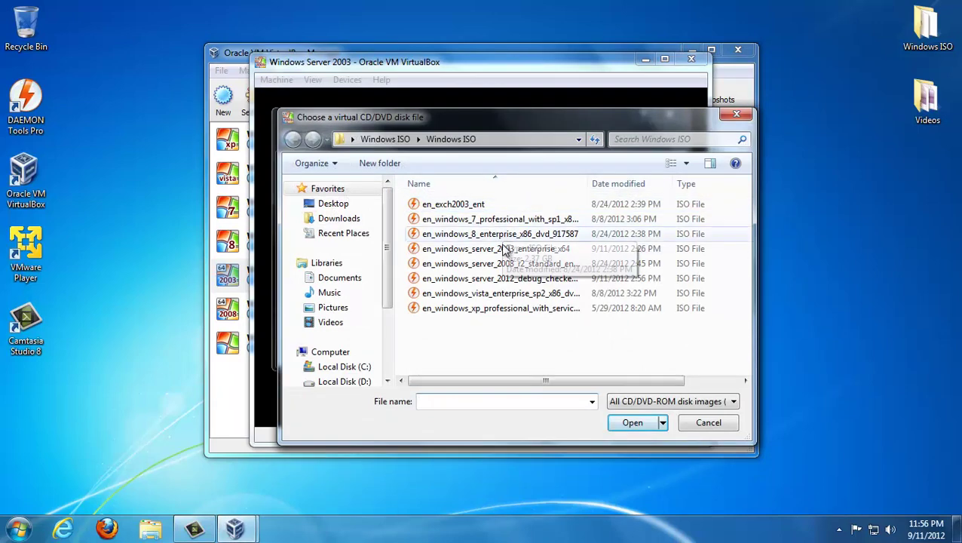
left_click(505, 251)
double_click(505, 251)
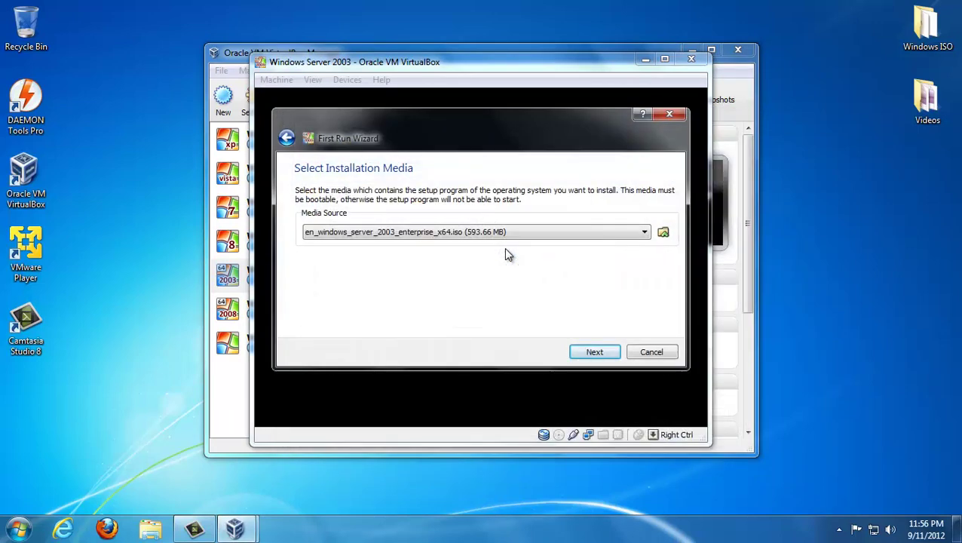
left_click(591, 355)
left_click(592, 355)
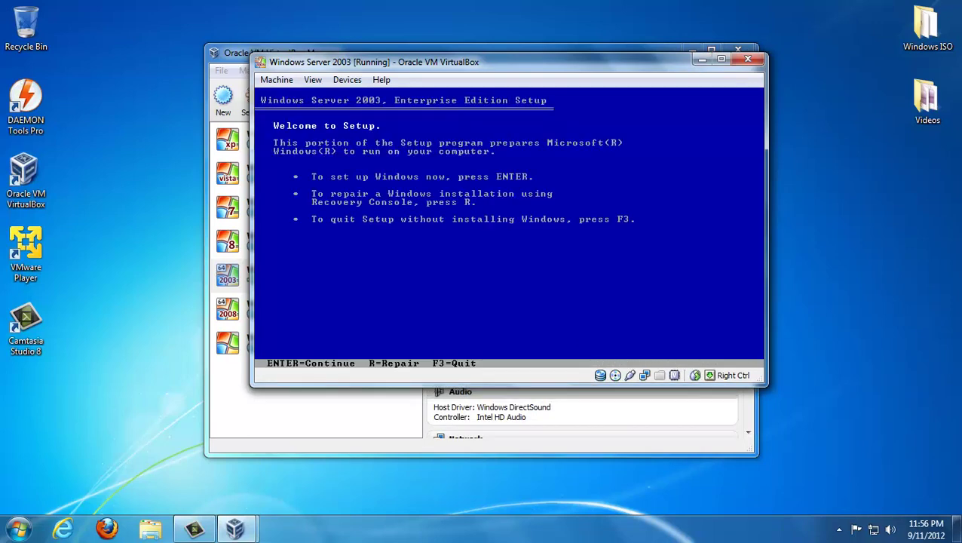
- Begin the Windows Server 2003 setup, accept the license agreement and install to the offered disk space
key("Return")
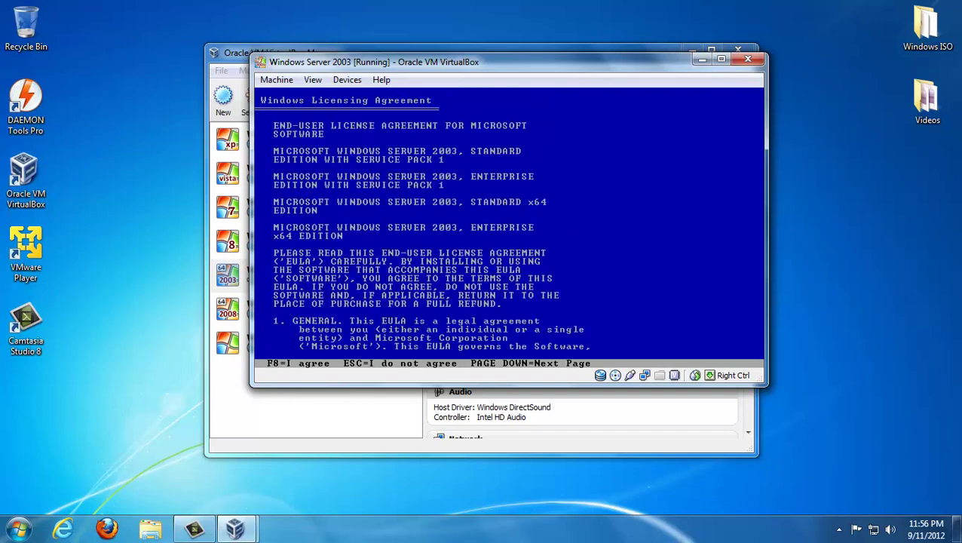
key("F8")
key("Return")
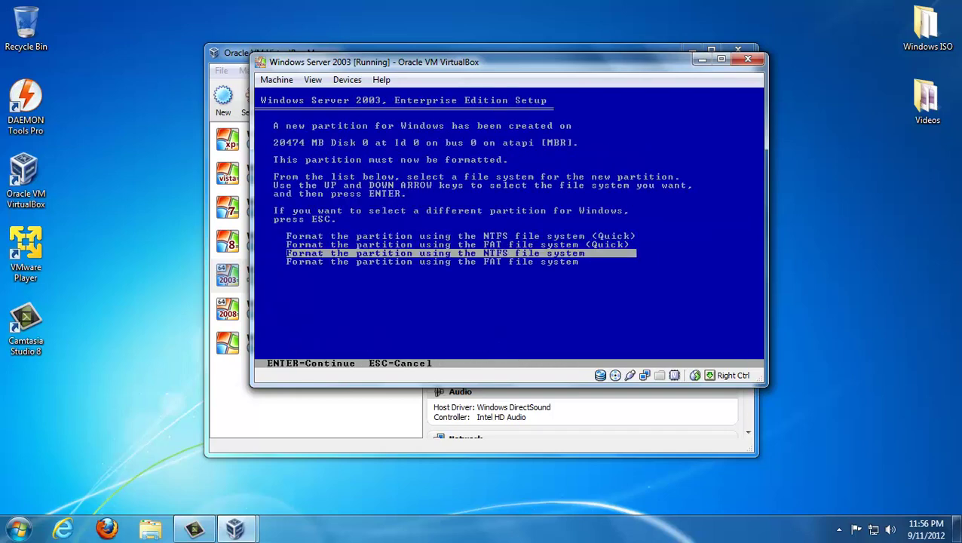
- Format the partition using the NTFS file system (Quick) and restart the virtual machine to continue setup
key("Up")
key("Up")
key("Return")
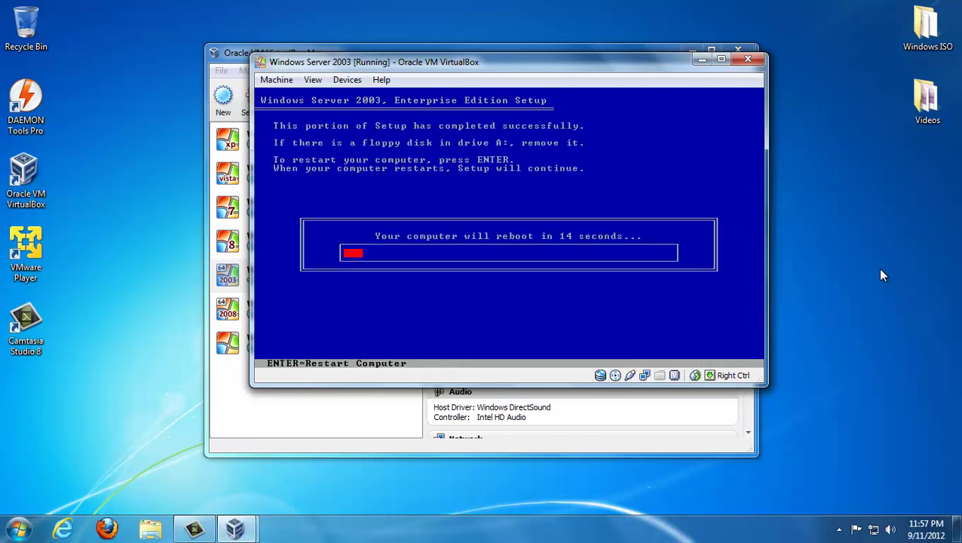
key("Return")
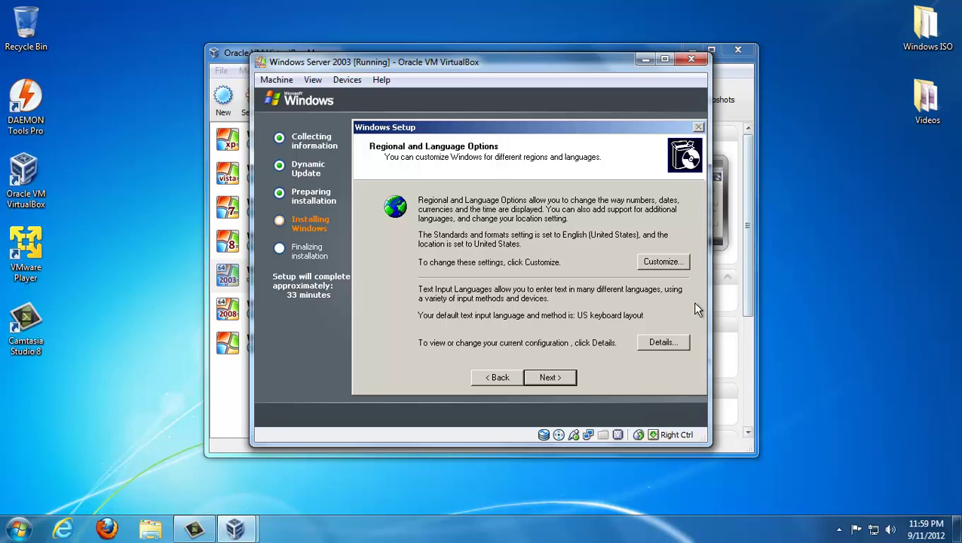
- Accept the default regional and language options and enter the owner's name to personalize the software
left_click(539, 381)
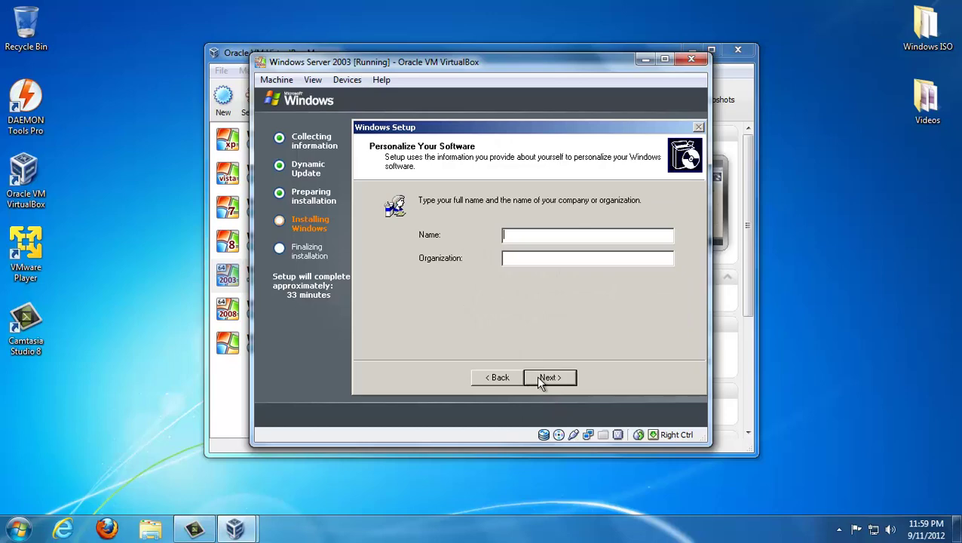
type("RayITDude")
left_click(540, 383)
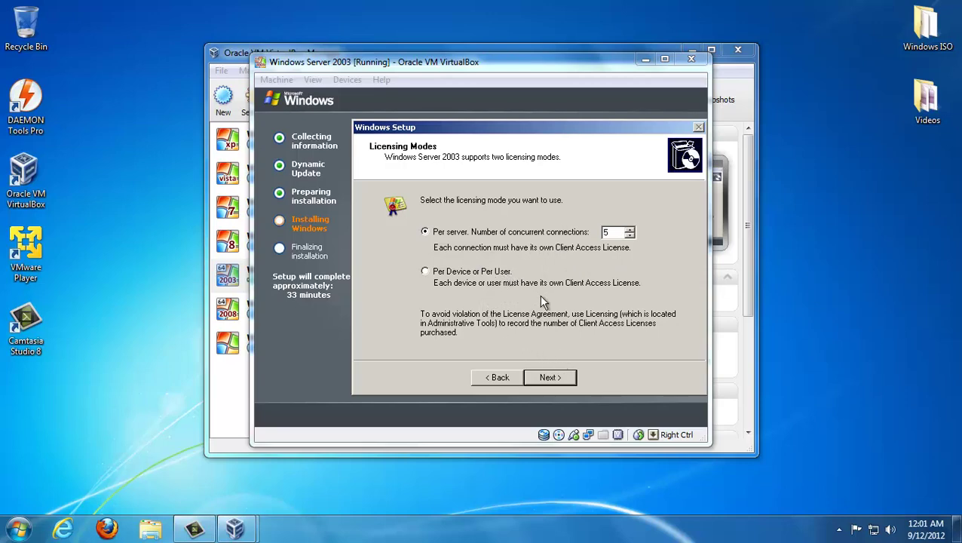
- Keep per-server licensing with 5 concurrent connections and accept the suggested computer name with a blank Administrator password
left_click(550, 376)
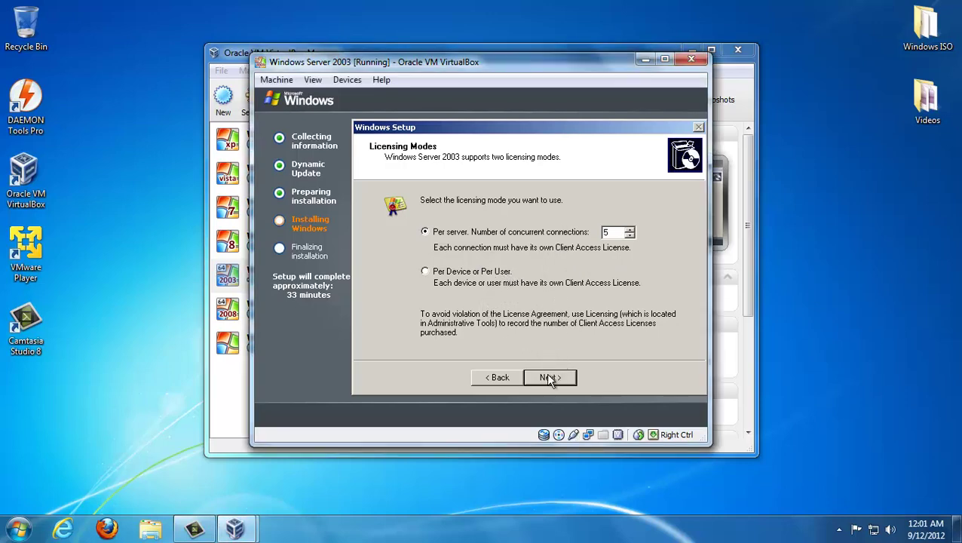
left_click(549, 377)
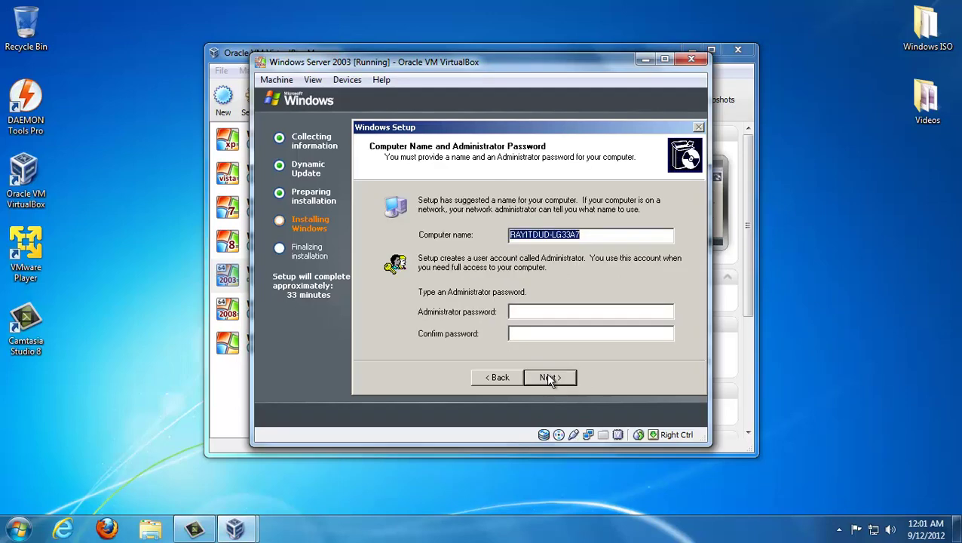
left_click(550, 378)
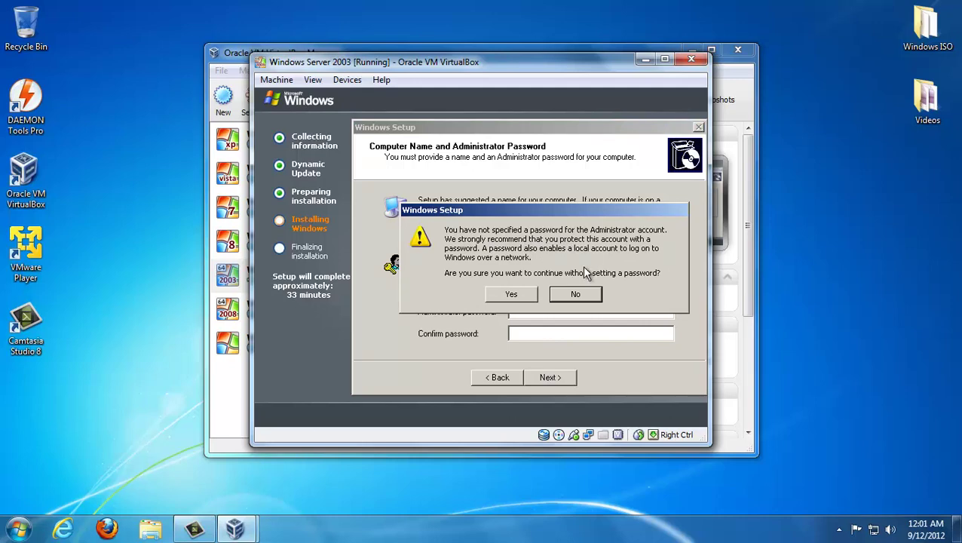
left_click(529, 296)
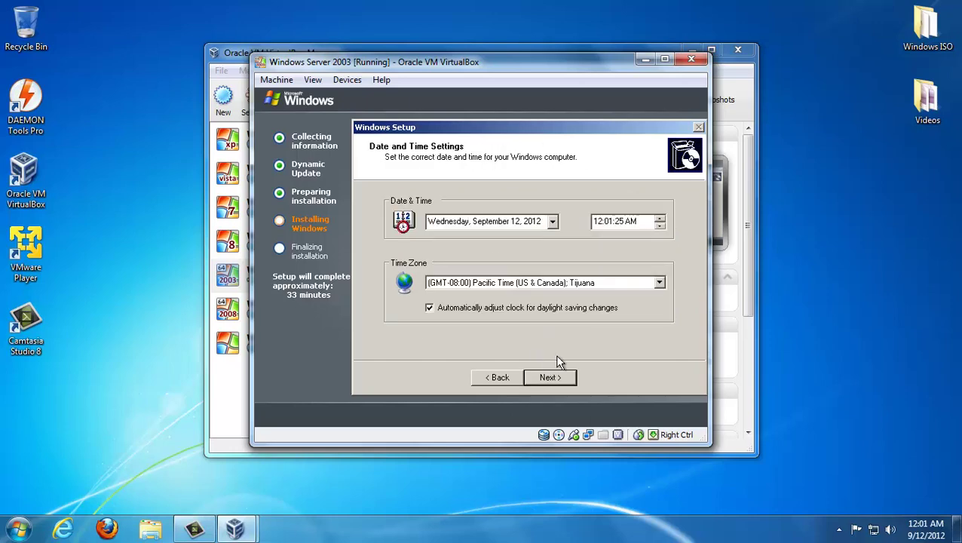
- Set the time zone to (GMT-05:00) Eastern Time (US & Canada) and continue setup with typical networking settings
left_click(590, 284)
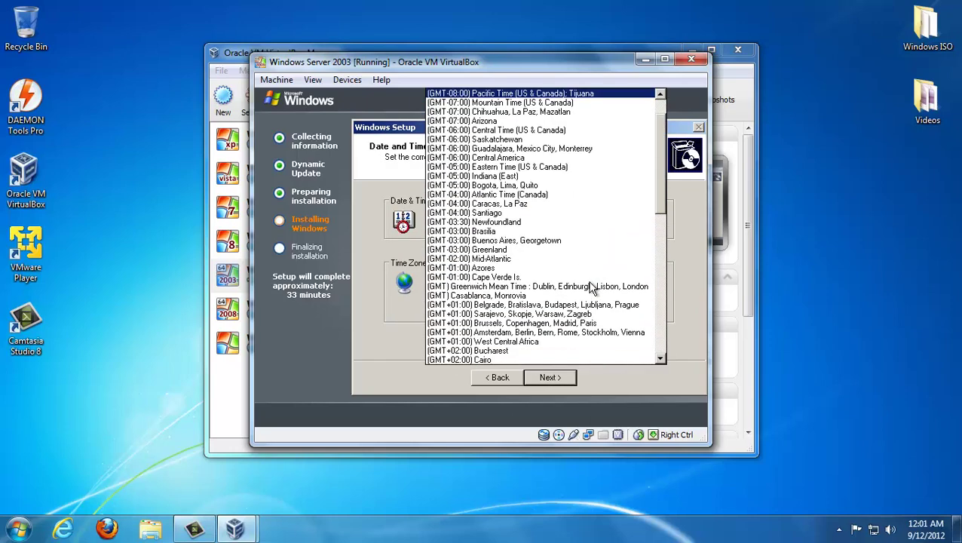
left_click(567, 168)
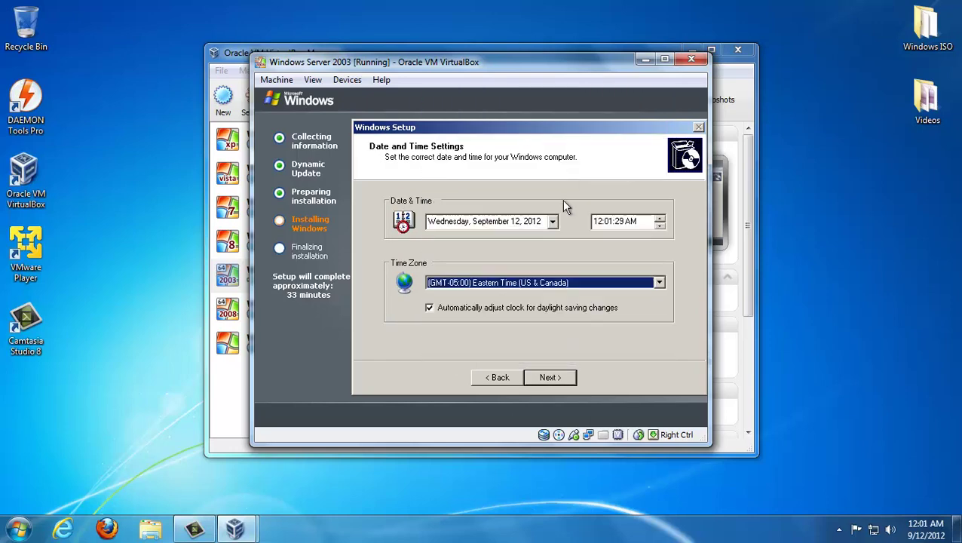
left_click(550, 378)
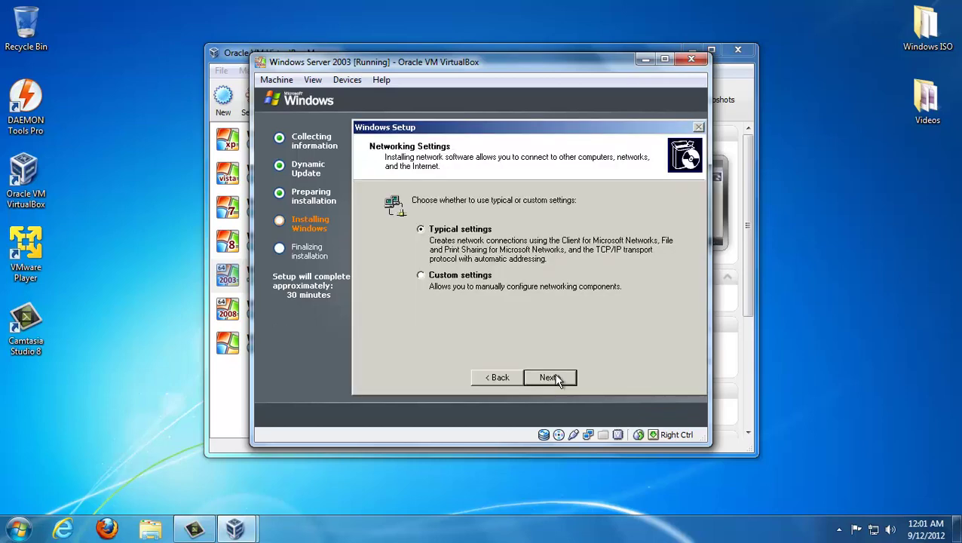
left_click(565, 377)
left_click(565, 376)
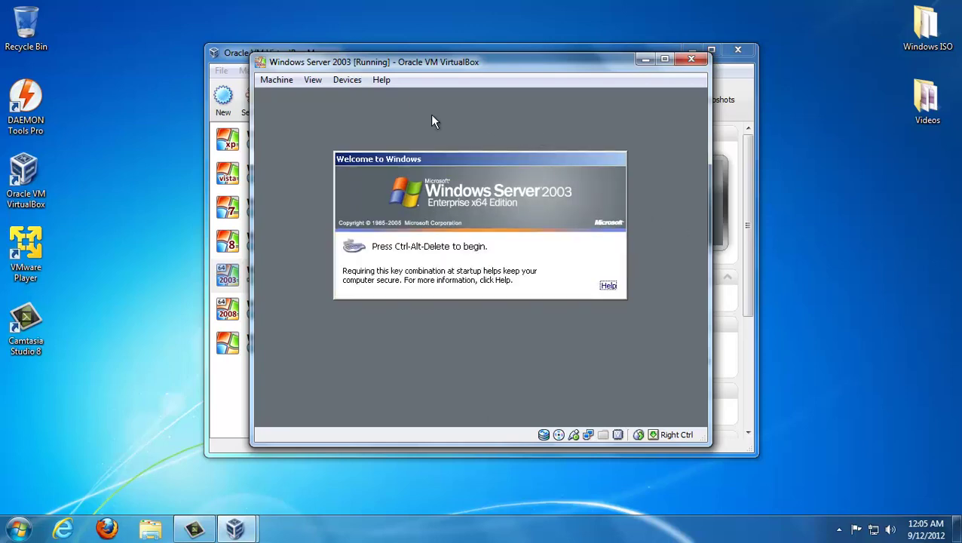
- Log on to Windows Server 2003 as Administrator with a blank password and view the rest of the Post-Setup Security Updates page
left_click(276, 79)
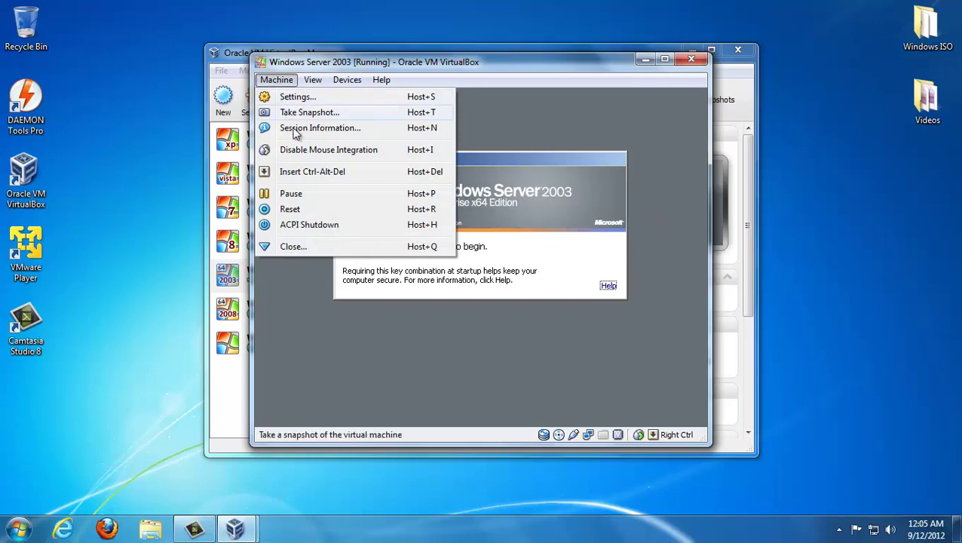
left_click(308, 178)
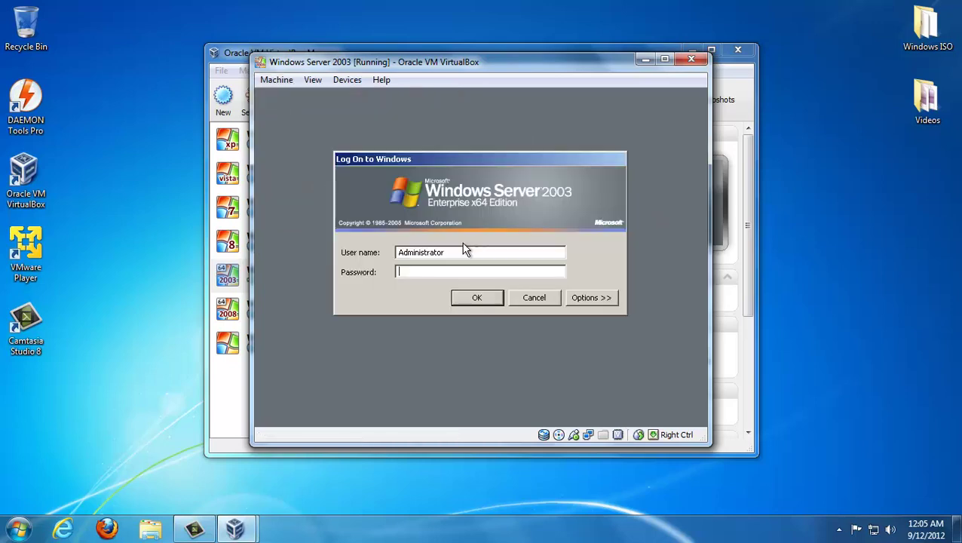
left_click(475, 298)
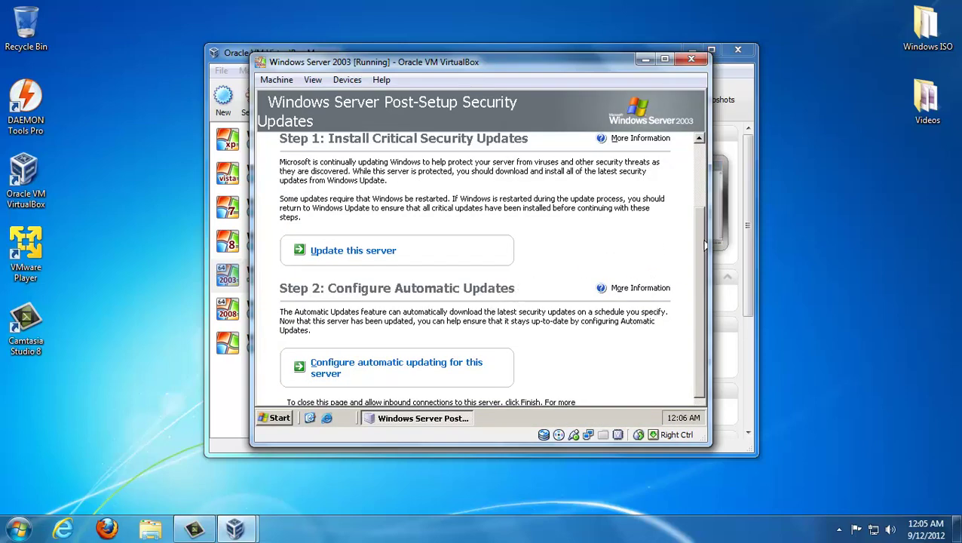
left_click_drag(702, 243, 687, 275)
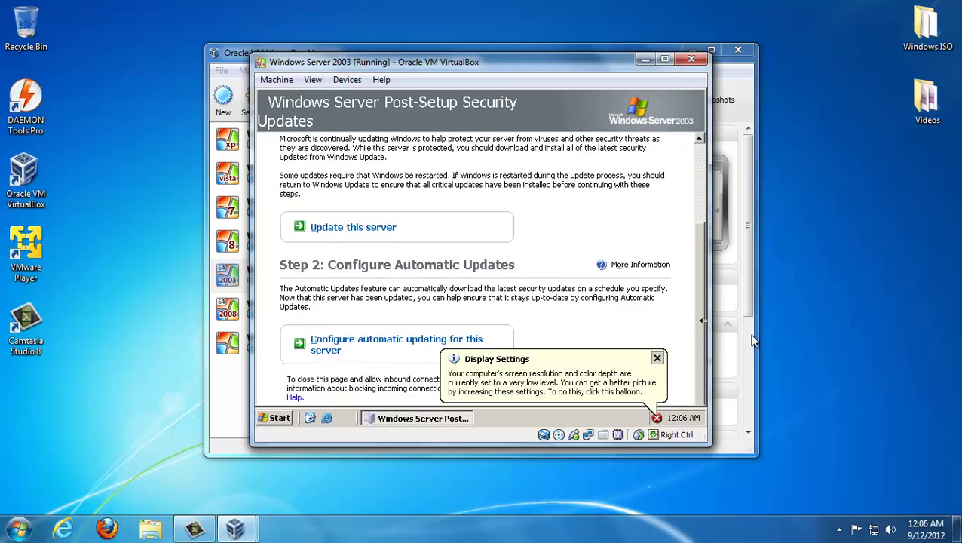